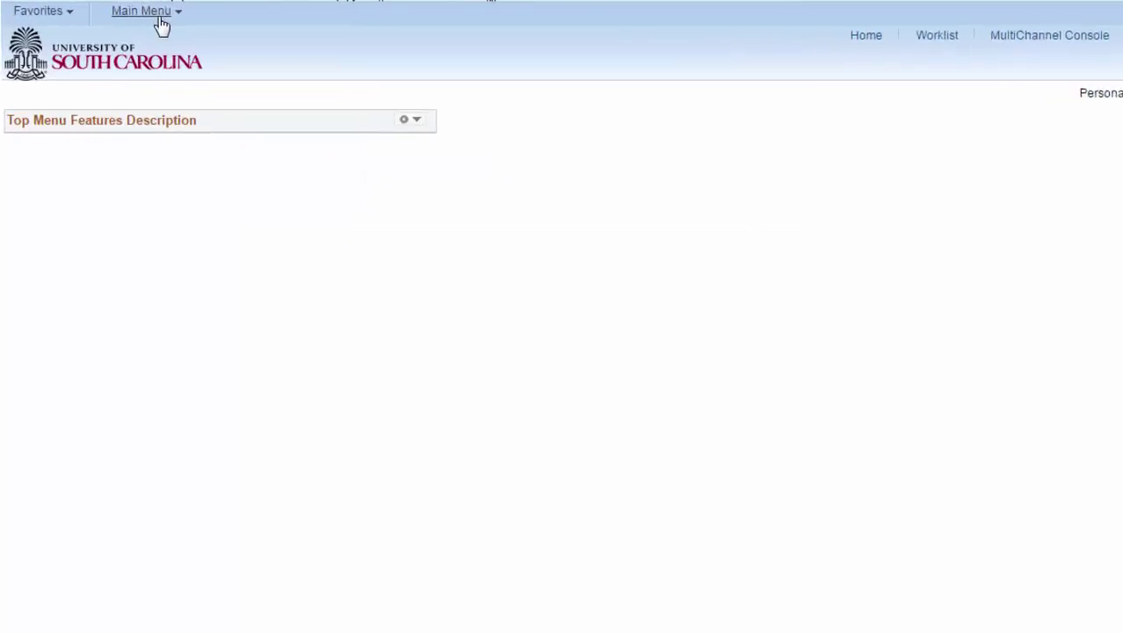
# Open the University Dashboard page under USC Enhancements.
pyautogui.click(161, 22)
pyautogui.moveTo(238, 132)
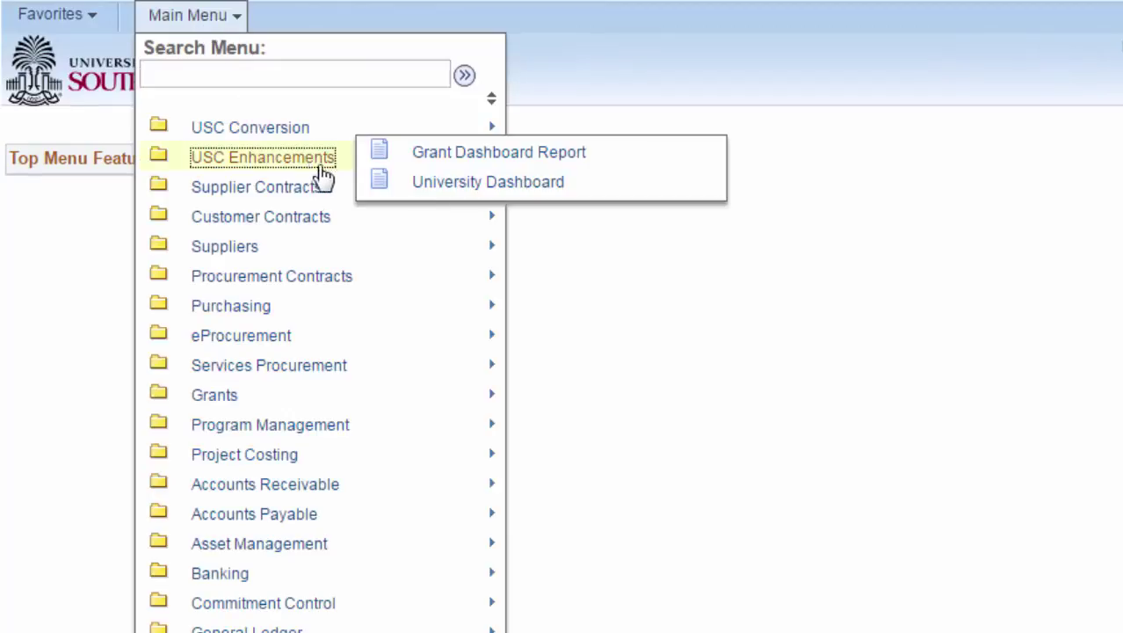
pyautogui.click(564, 186)
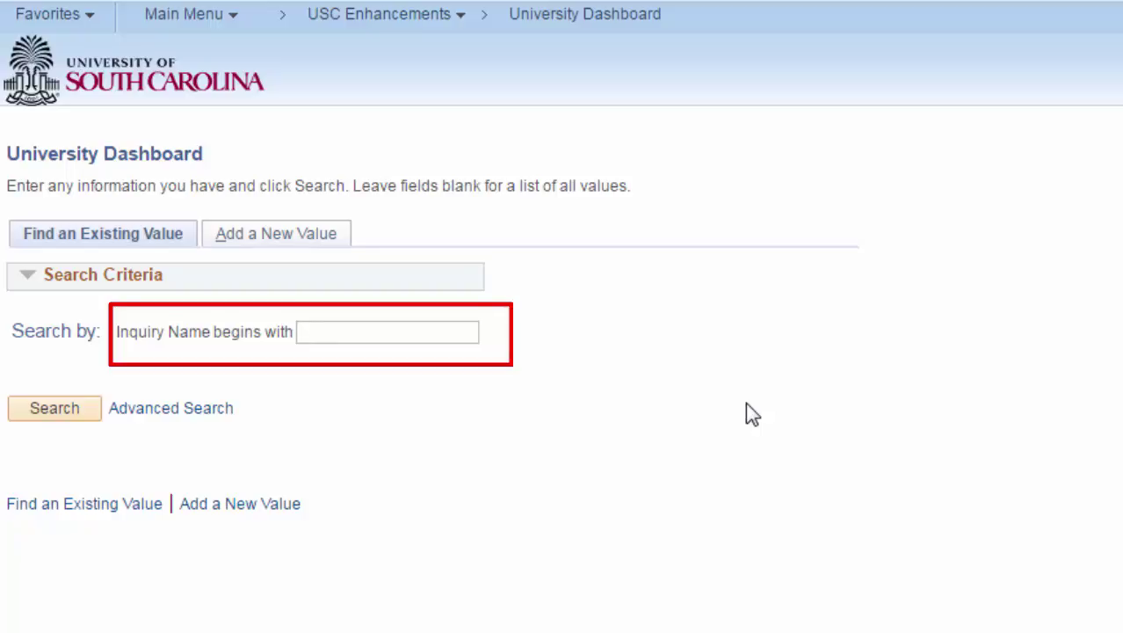
# Add a new University Dashboard inquiry named INTERNAL.
pyautogui.write('INTERNAL')
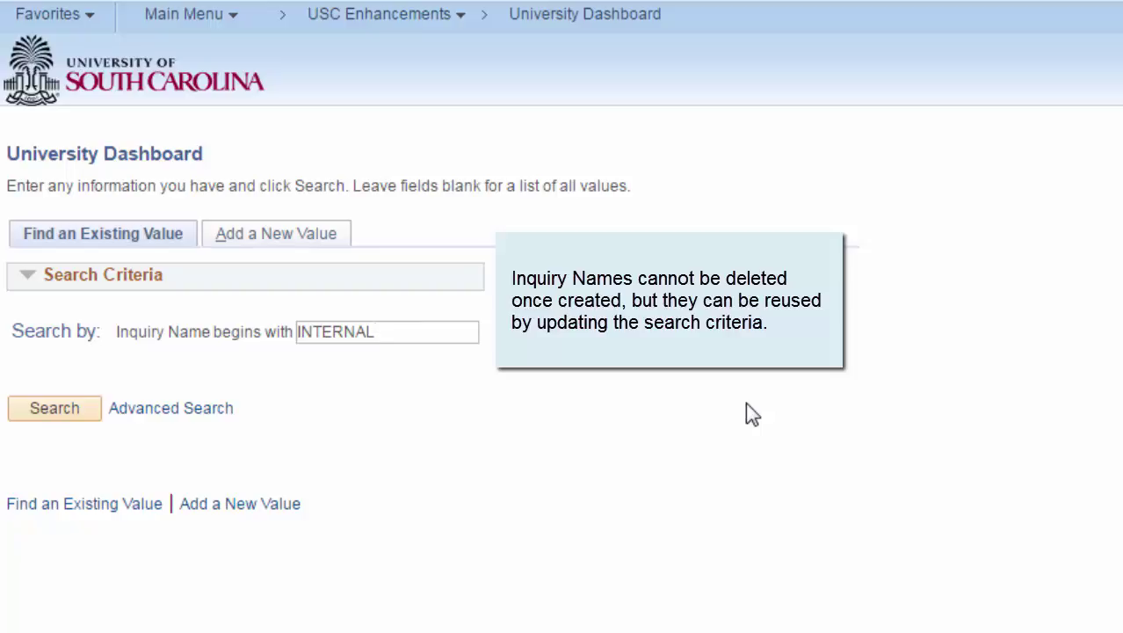
pyautogui.click(331, 241)
pyautogui.click(70, 370)
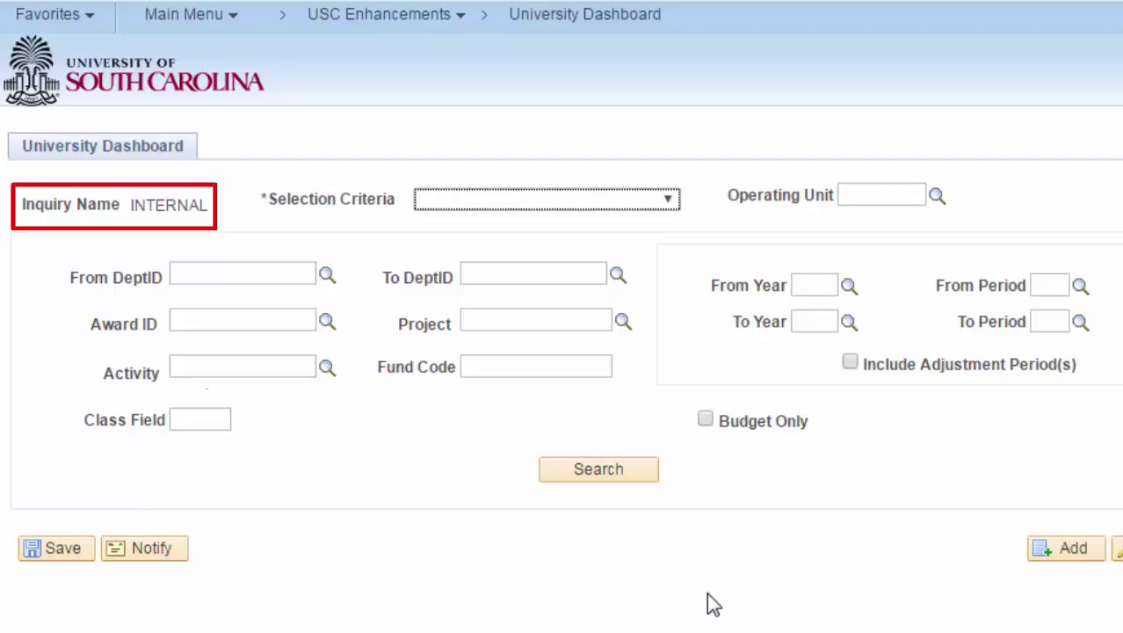
# Set the inquiry's selection criteria to Internal Projects (USCIP) and its operating unit to CL040.
pyautogui.click(665, 203)
pyautogui.click(564, 261)
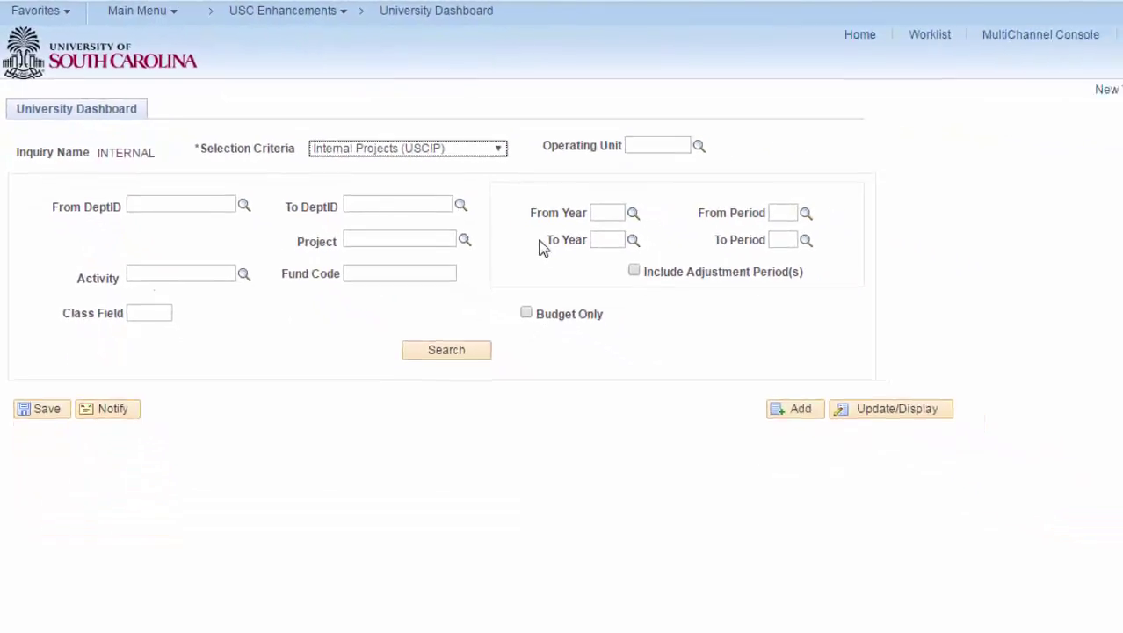
pyautogui.click(534, 125)
pyautogui.write('CL040')
pyautogui.click(647, 160)
# Limit the inquiry to year 2016 through 2016, periods 01 through 12, and include adjustment periods.
pyautogui.click(523, 179)
pyautogui.write('2016')
pyautogui.click(516, 206)
pyautogui.write('2016')
pyautogui.click(672, 181)
pyautogui.write('01')
pyautogui.click(672, 206)
pyautogui.write('12')
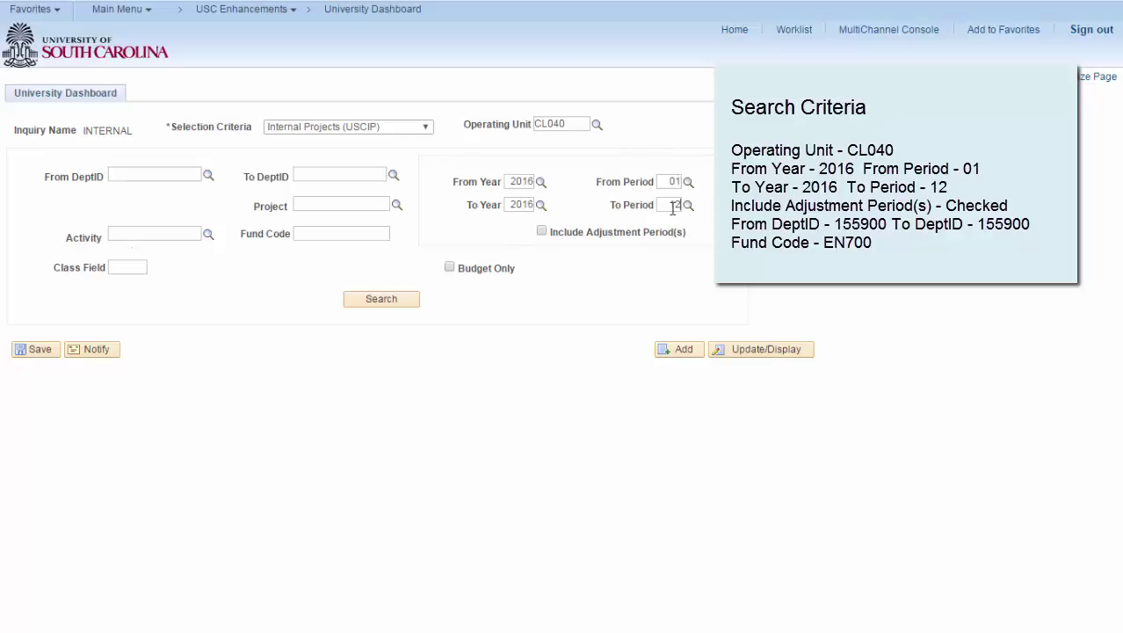
pyautogui.click(542, 231)
# Set From and To DeptID to 155900 and the fund code to EN700, and run the search.
pyautogui.click(153, 174)
pyautogui.write('155900')
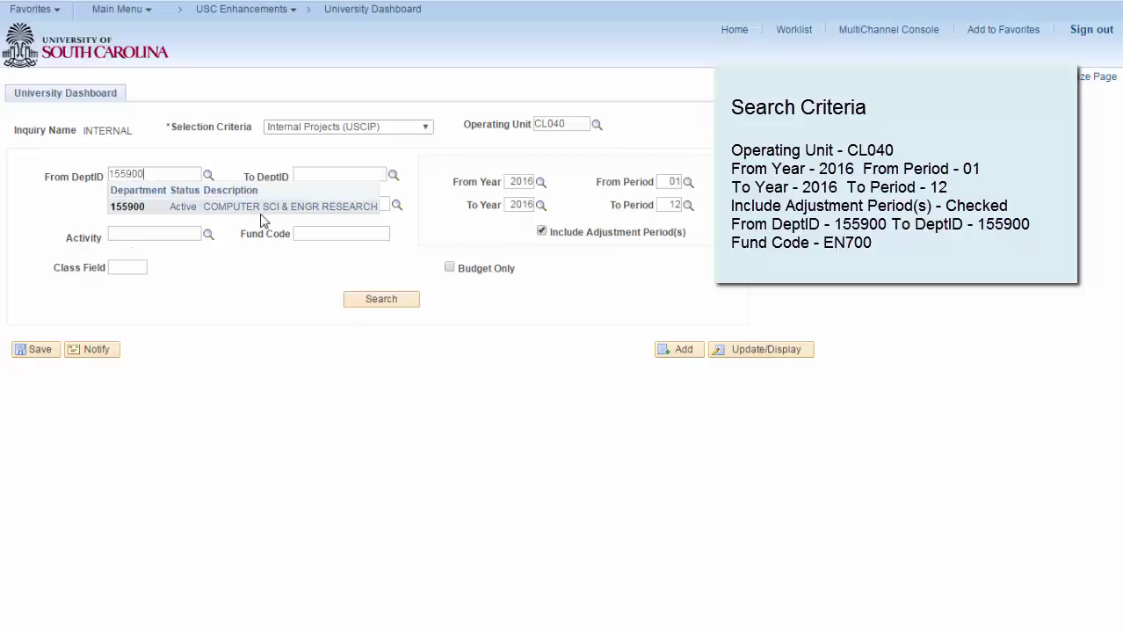
pyautogui.click(324, 175)
pyautogui.write('155900')
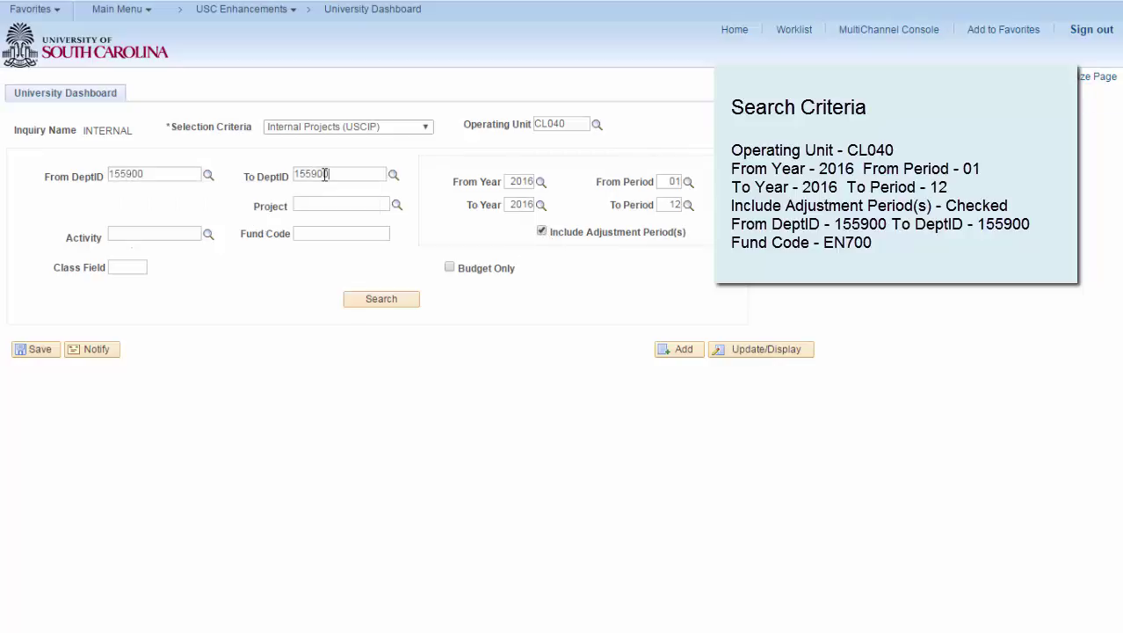
pyautogui.click(313, 234)
pyautogui.write('EN700')
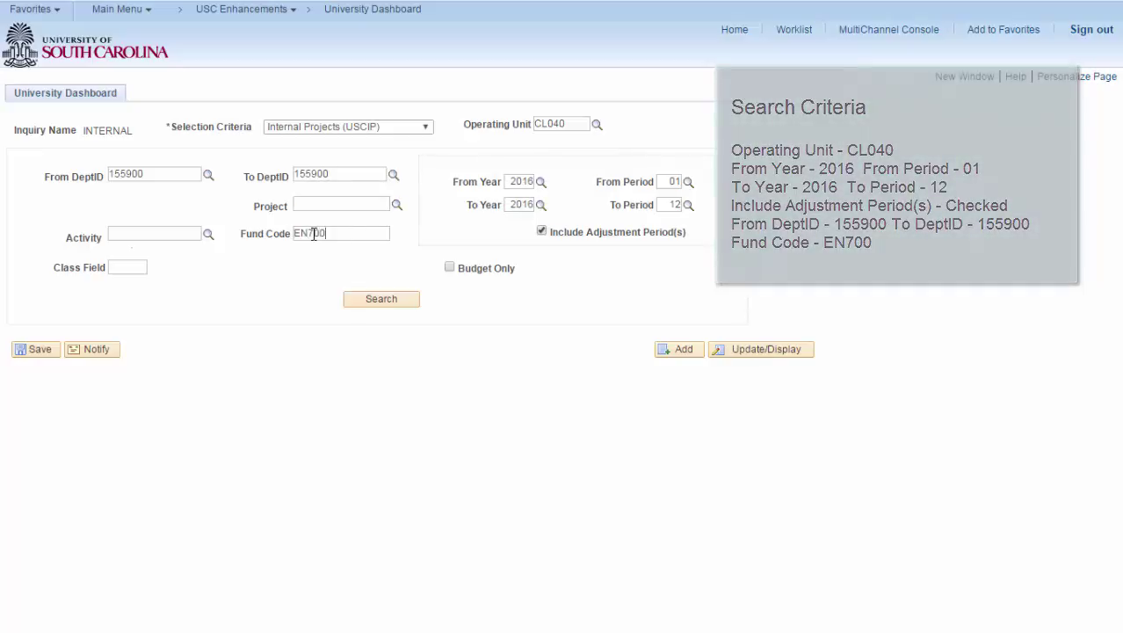
pyautogui.click(380, 300)
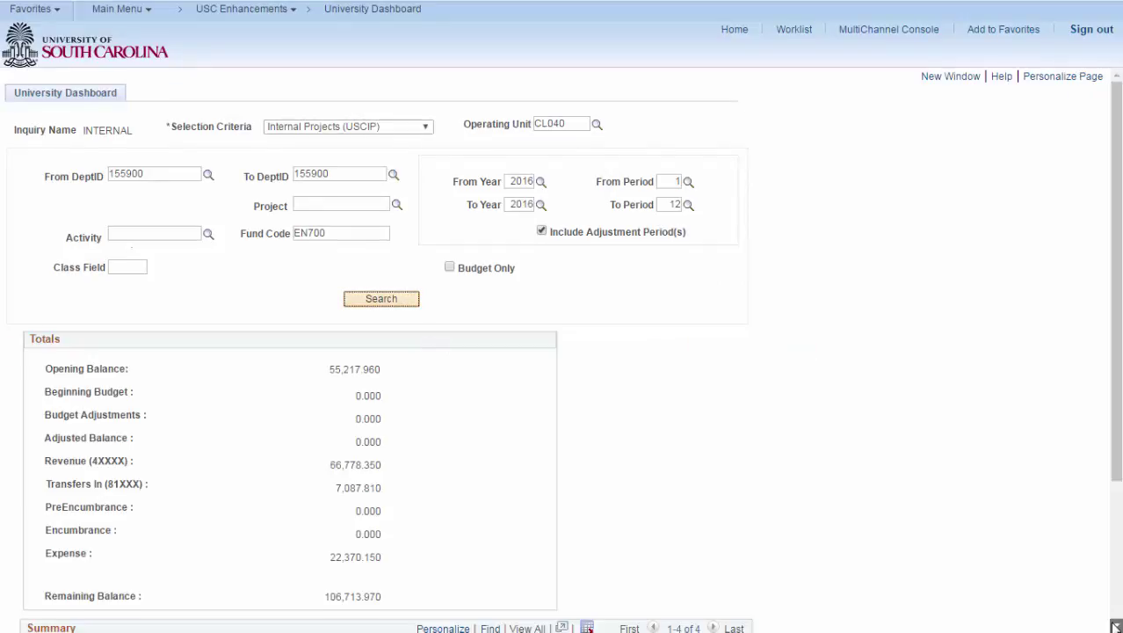
# Review the totals and look across the columns of the Summary grid.
pyautogui.scroll(-1, 973, 526)
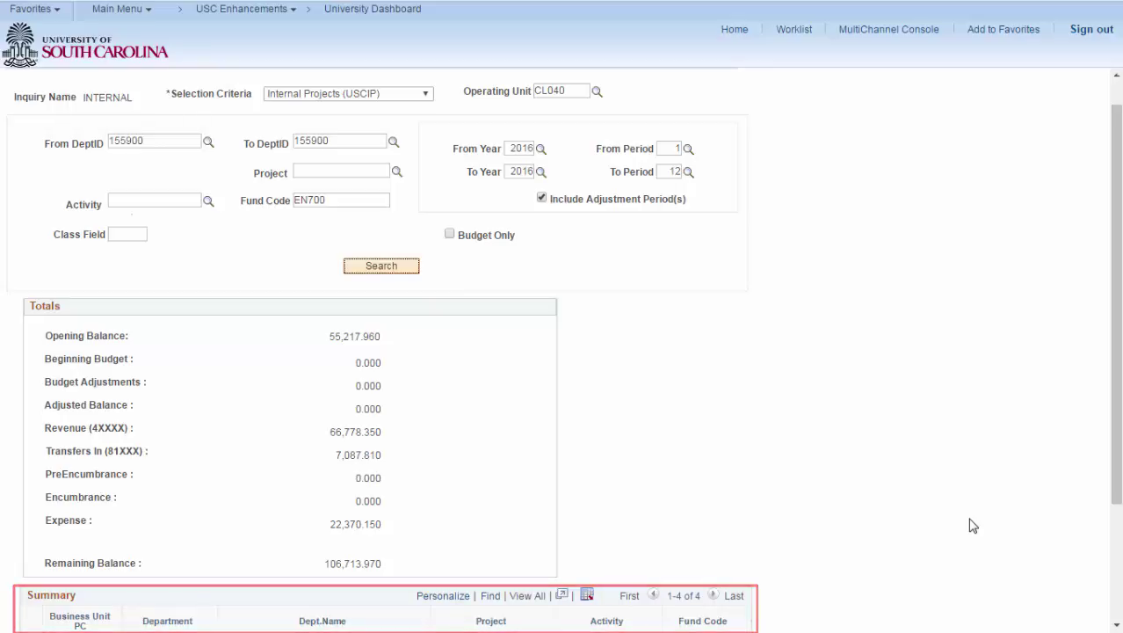
pyautogui.click(1117, 626)
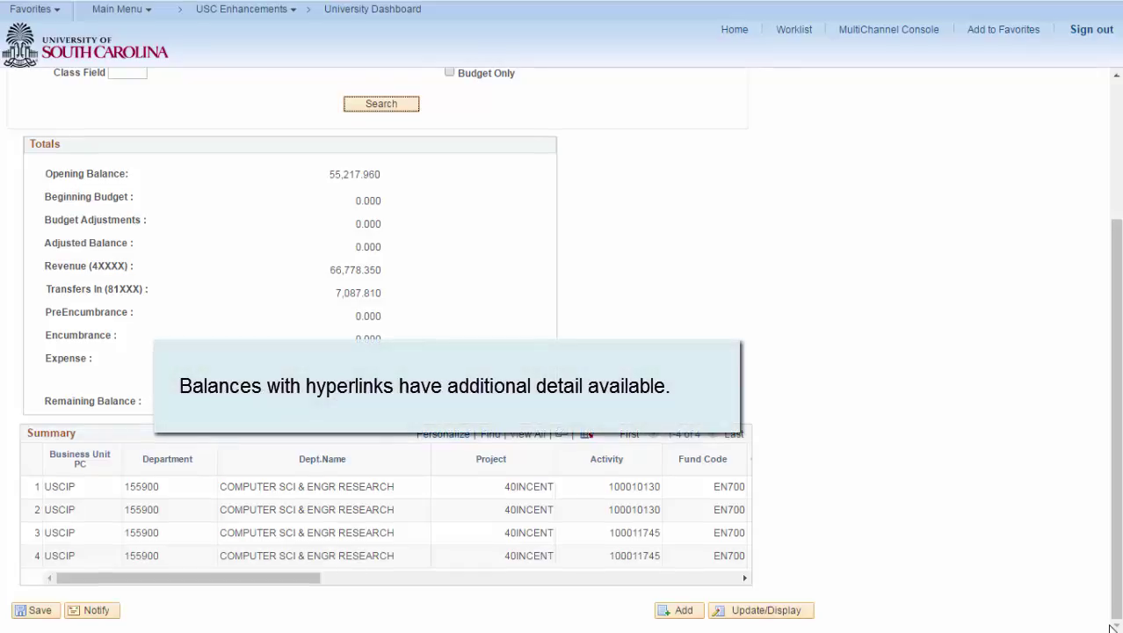
pyautogui.click(743, 580)
pyautogui.click(743, 580)
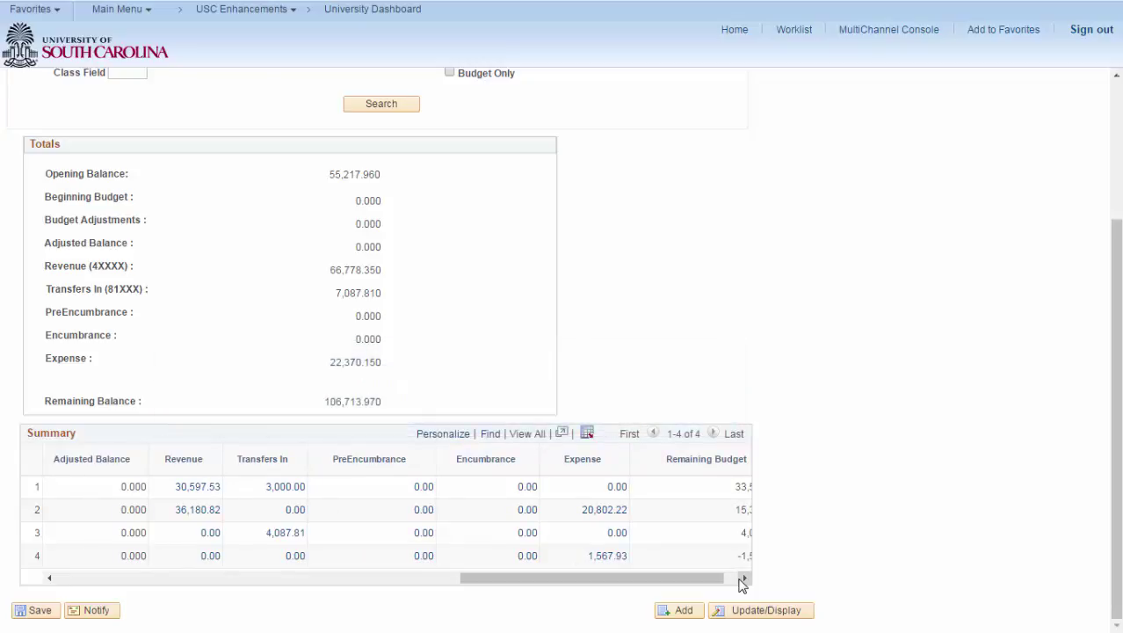
pyautogui.click(49, 577)
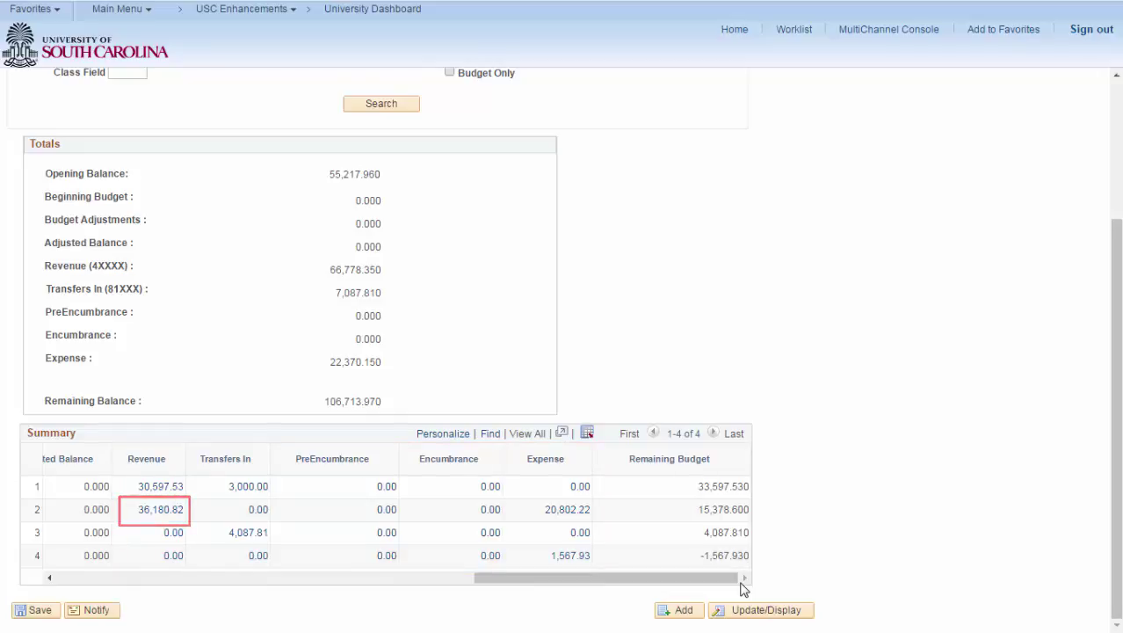
pyautogui.moveTo(737, 579); pyautogui.dragTo(75, 577)
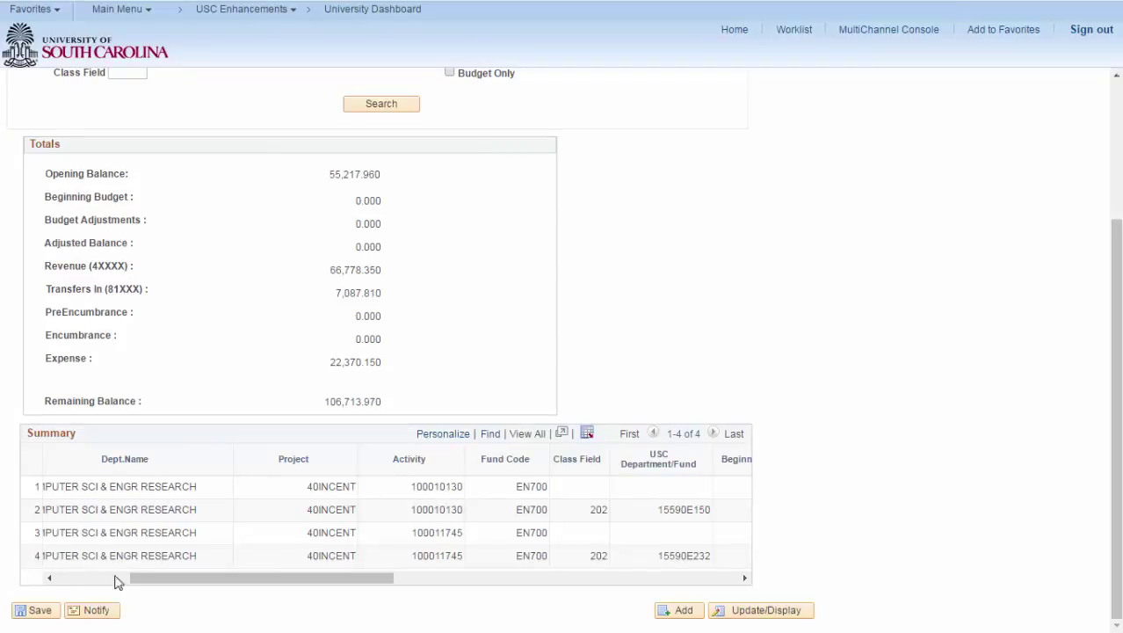
# View the revenue details behind the second Summary row's revenue amount and close them.
pyautogui.click(745, 579)
pyautogui.click(745, 578)
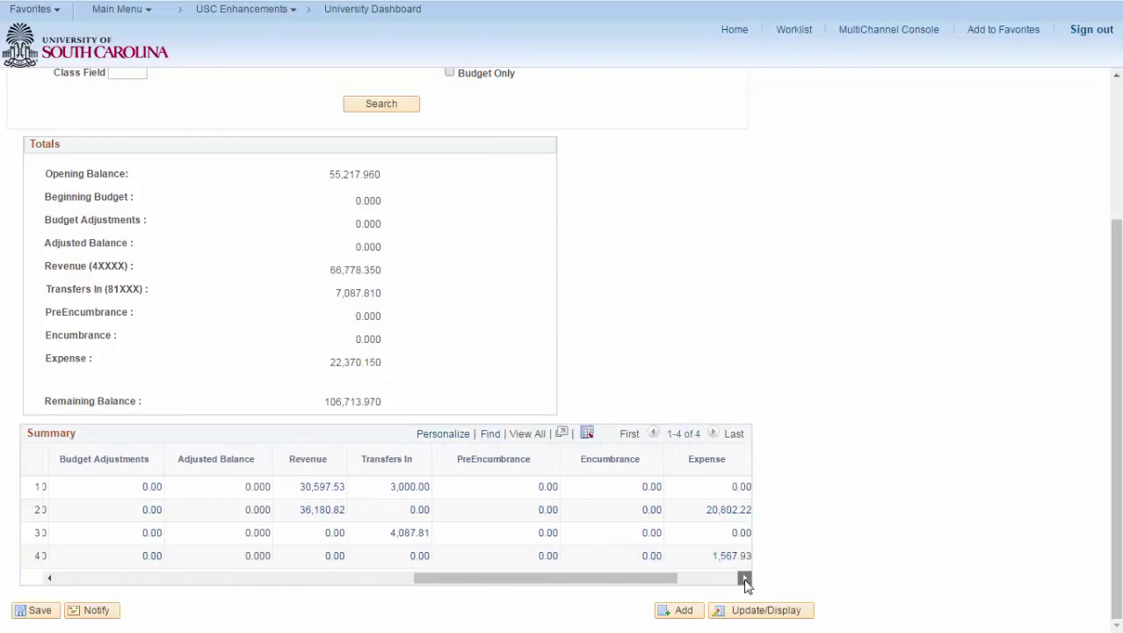
pyautogui.click(745, 578)
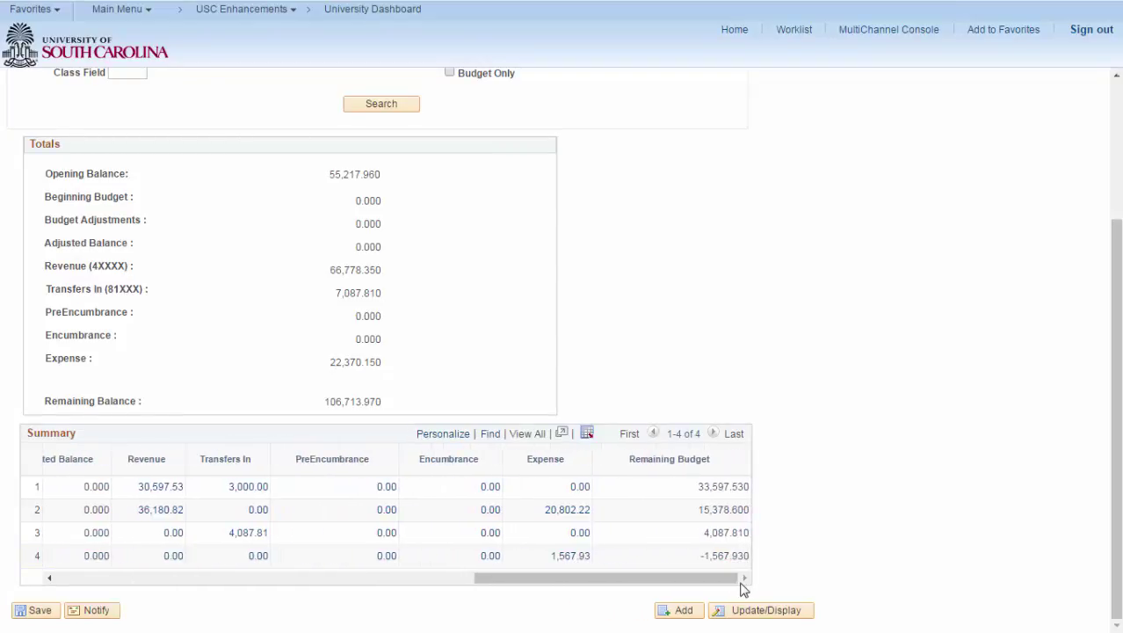
pyautogui.click(176, 511)
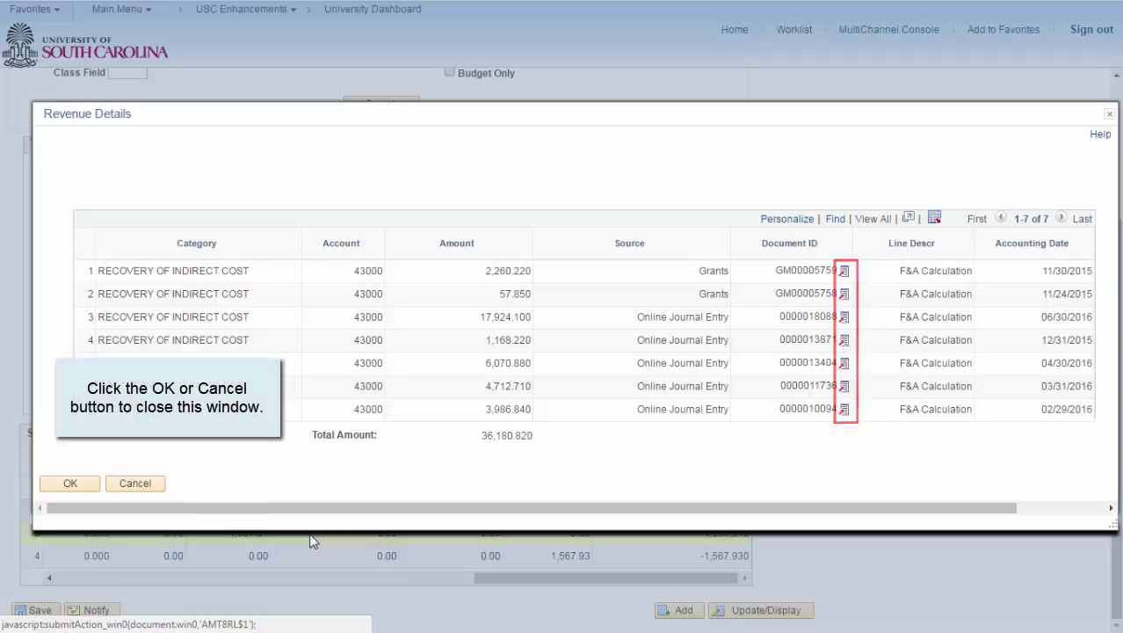
pyautogui.click(80, 487)
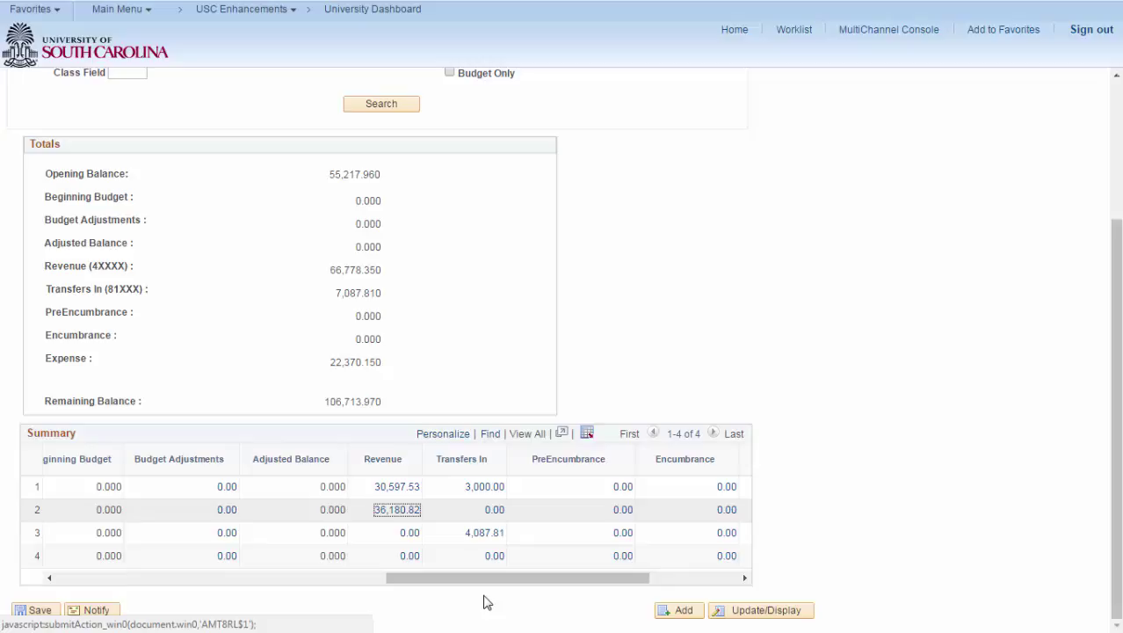
# Open the expense details for the second Summary row and show all expense lines.
pyautogui.click(744, 578)
pyautogui.click(745, 578)
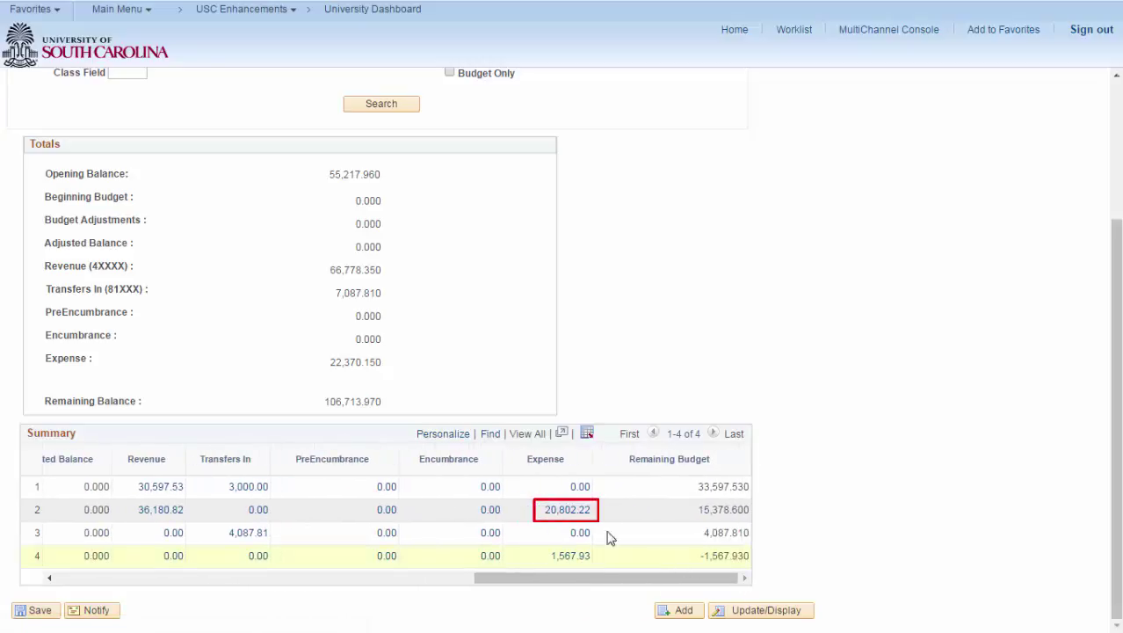
pyautogui.click(569, 512)
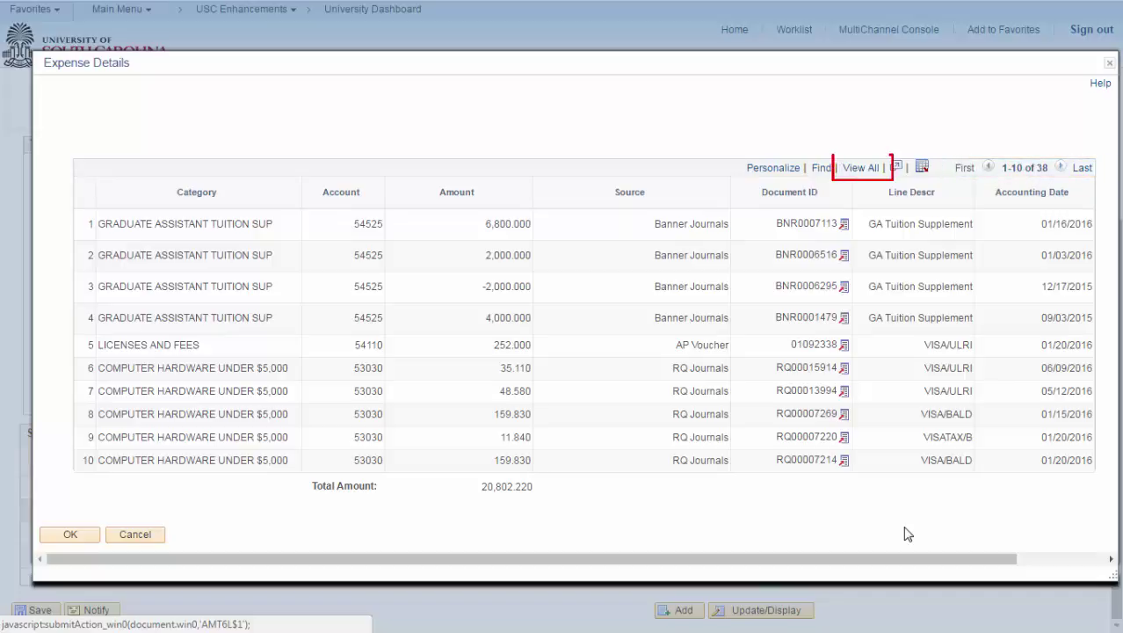
pyautogui.click(860, 167)
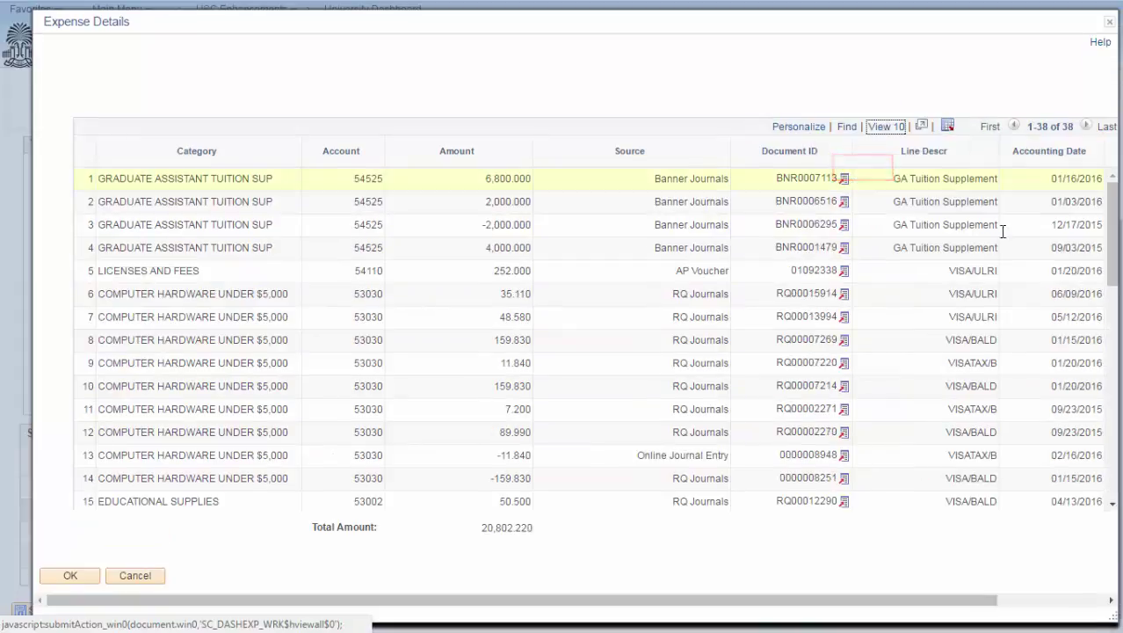
pyautogui.moveTo(1113, 233)
pyautogui.mouseDown()
pyautogui.moveTo(1113, 445)
pyautogui.moveTo(1117, 220)
pyautogui.mouseUp()
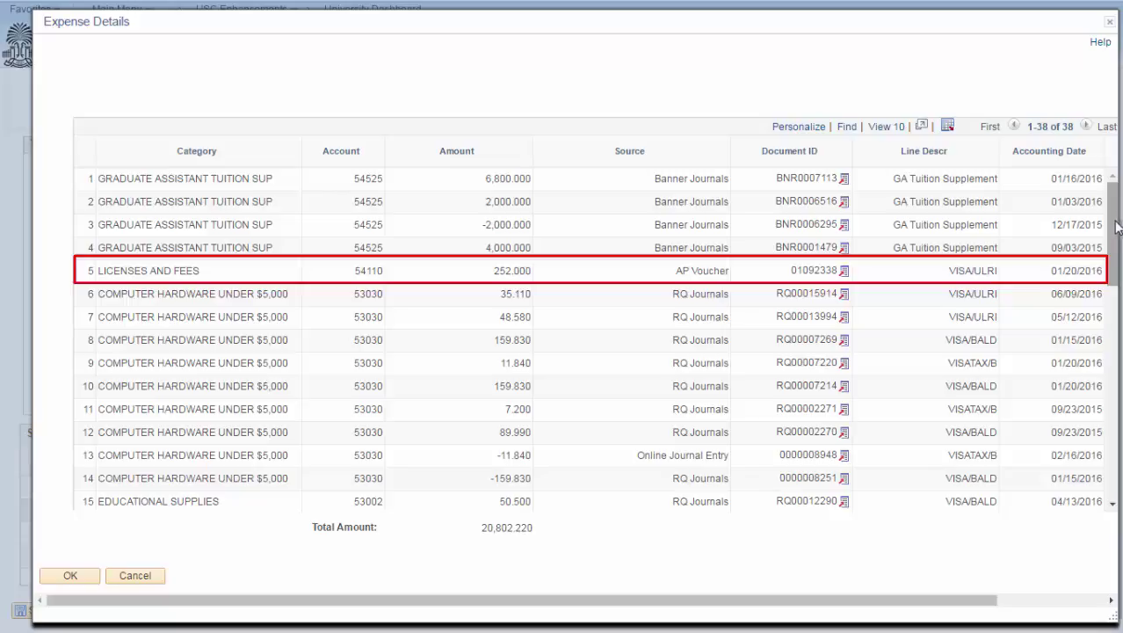
# Go to the source inquiry for the Licenses and Fees voucher and review its amounts, more details and supplier details.
pyautogui.click(843, 273)
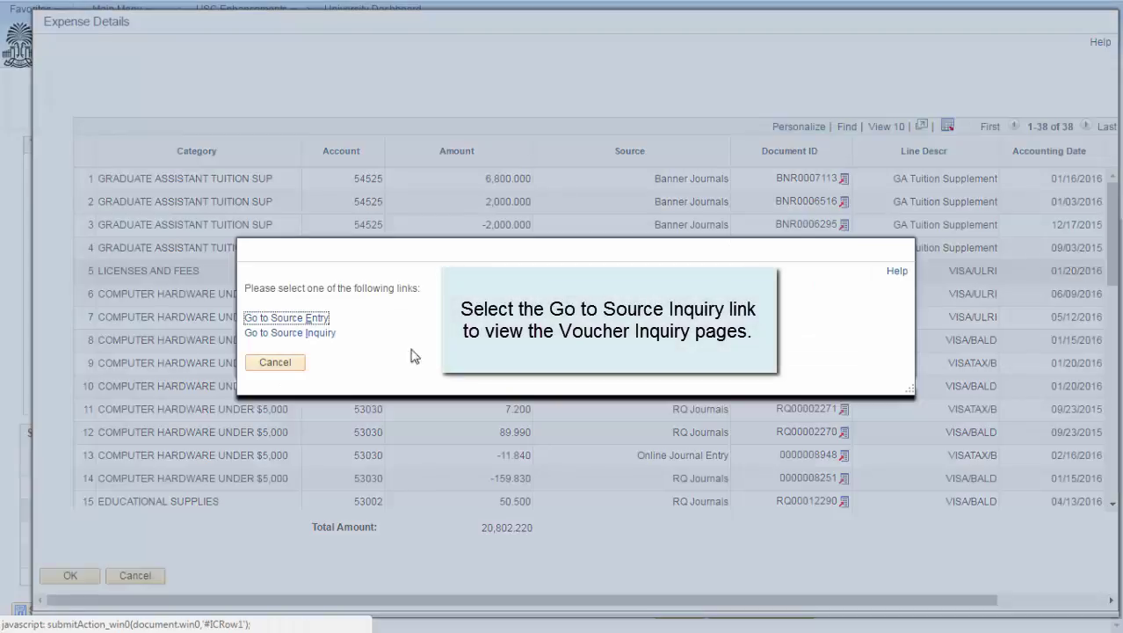
pyautogui.click(312, 335)
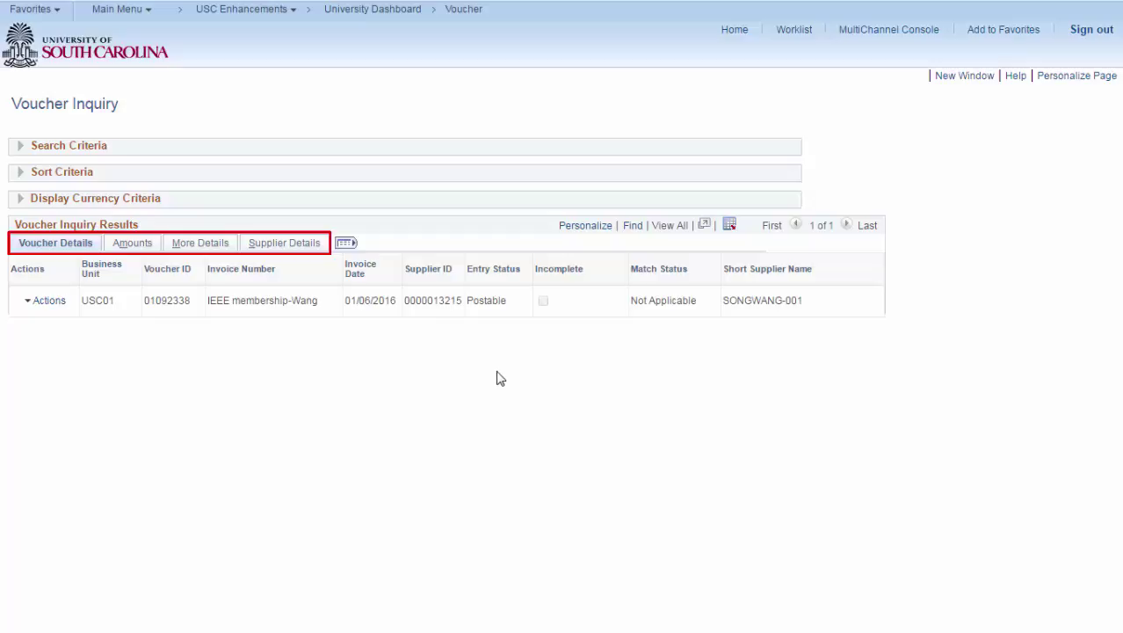
pyautogui.click(132, 244)
pyautogui.click(188, 250)
pyautogui.click(281, 247)
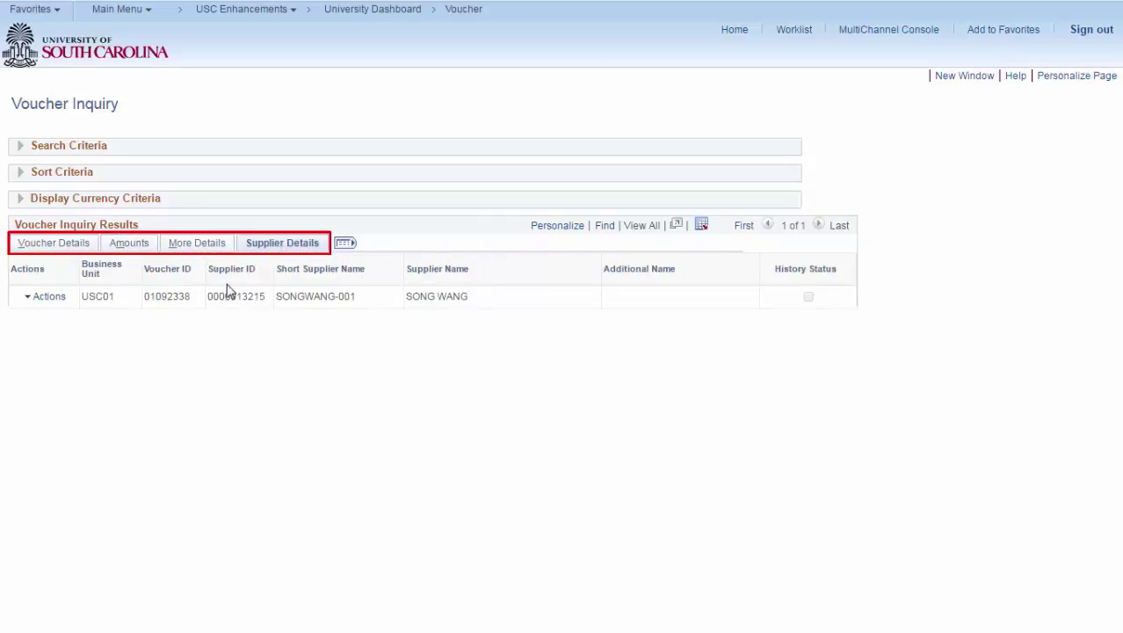
# Open the voucher's line details, read its comments and return to the details.
pyautogui.click(49, 299)
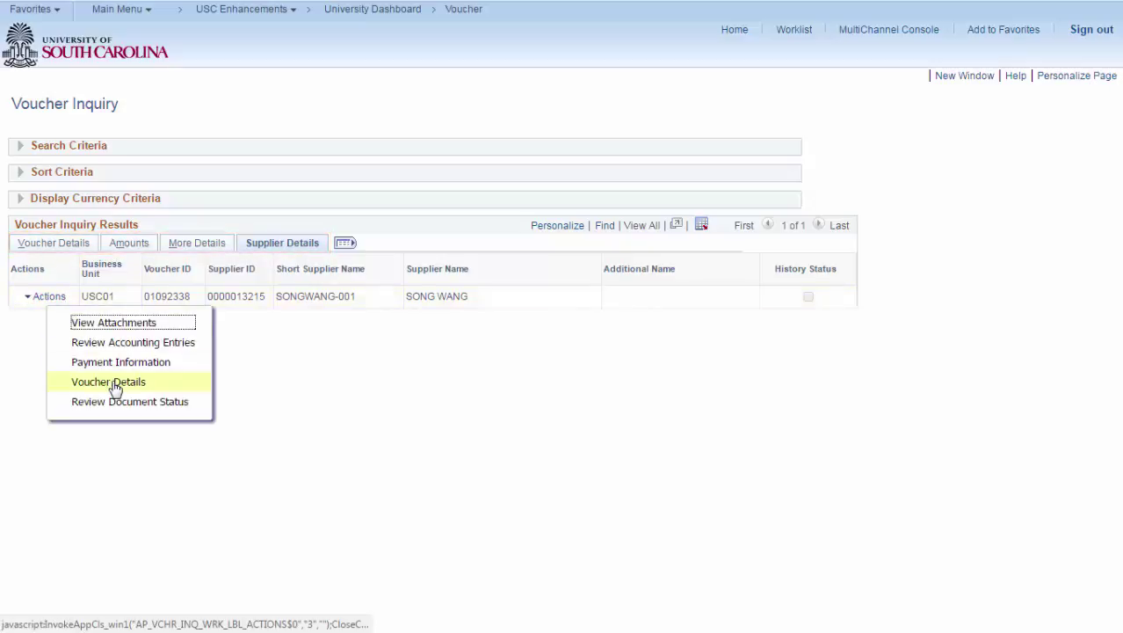
pyautogui.click(115, 383)
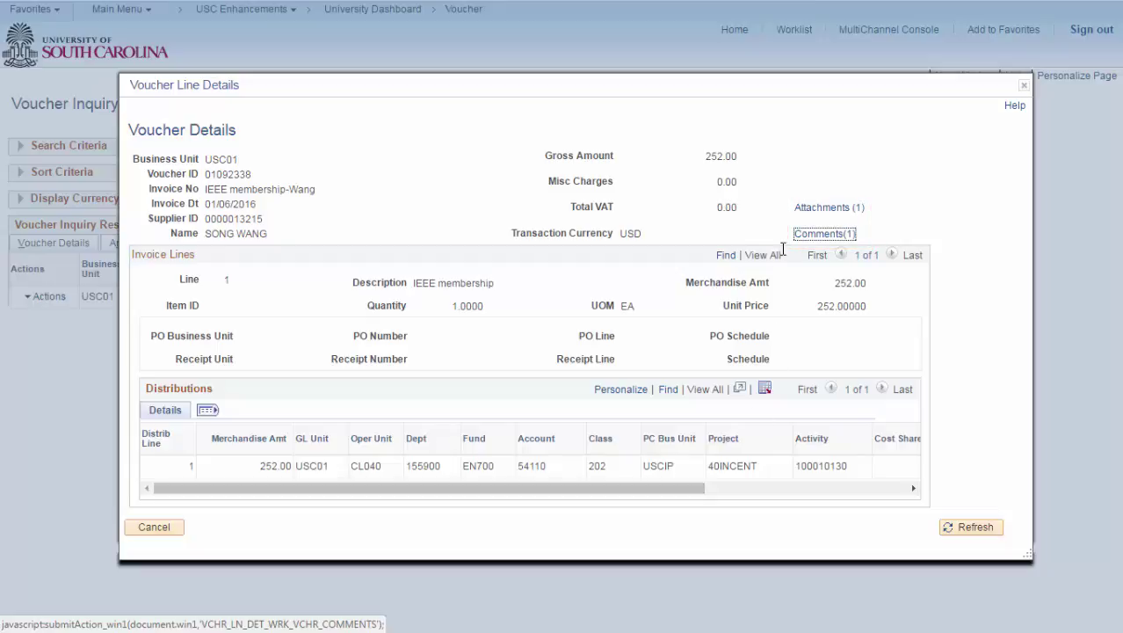
pyautogui.click(810, 236)
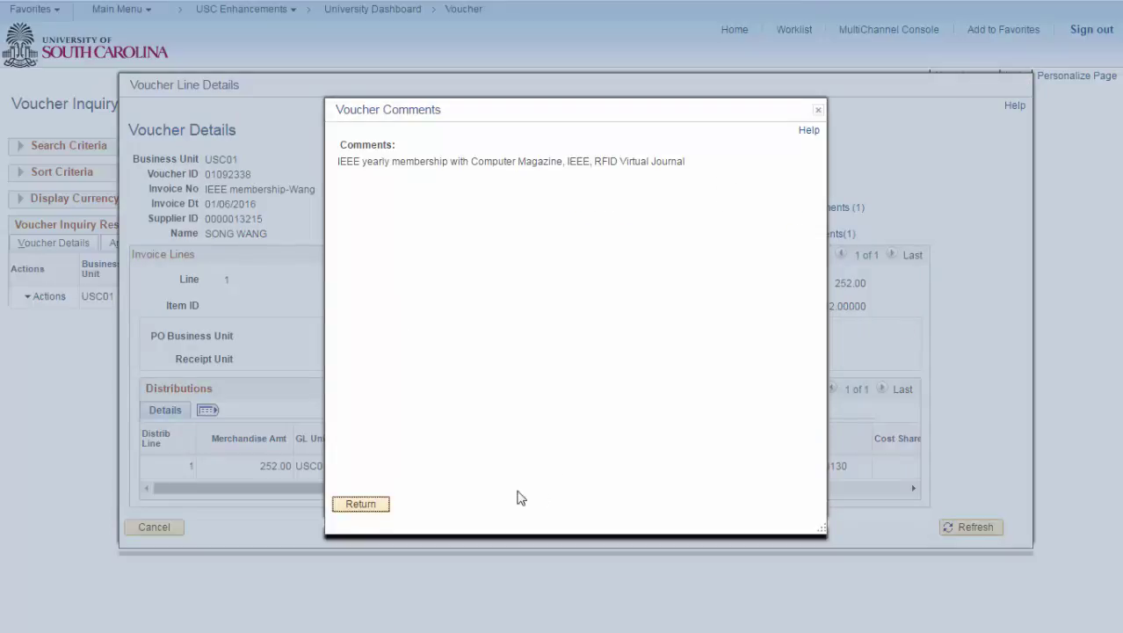
pyautogui.click(363, 508)
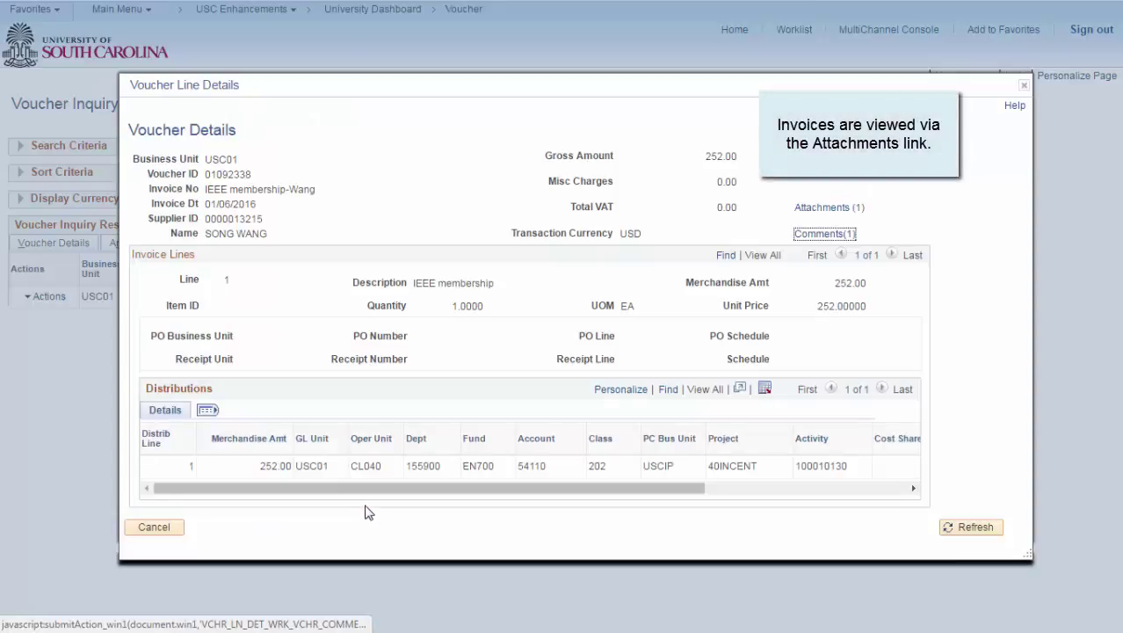
# View the invoice PDF attached to the voucher, then close the PDF and the attachment list.
pyautogui.click(830, 210)
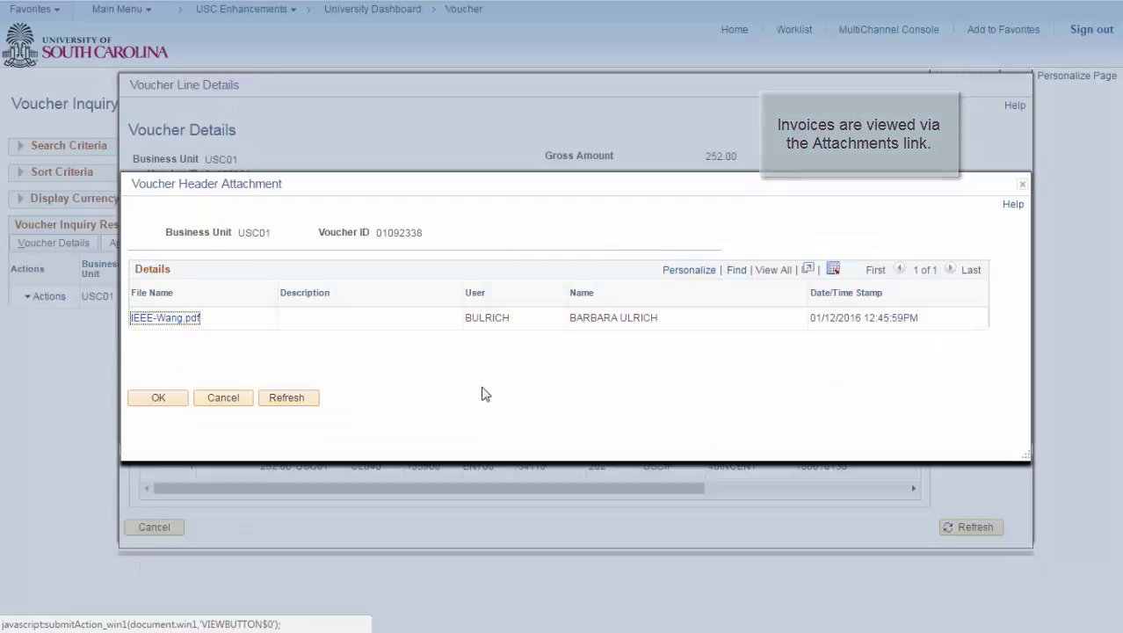
pyautogui.click(175, 320)
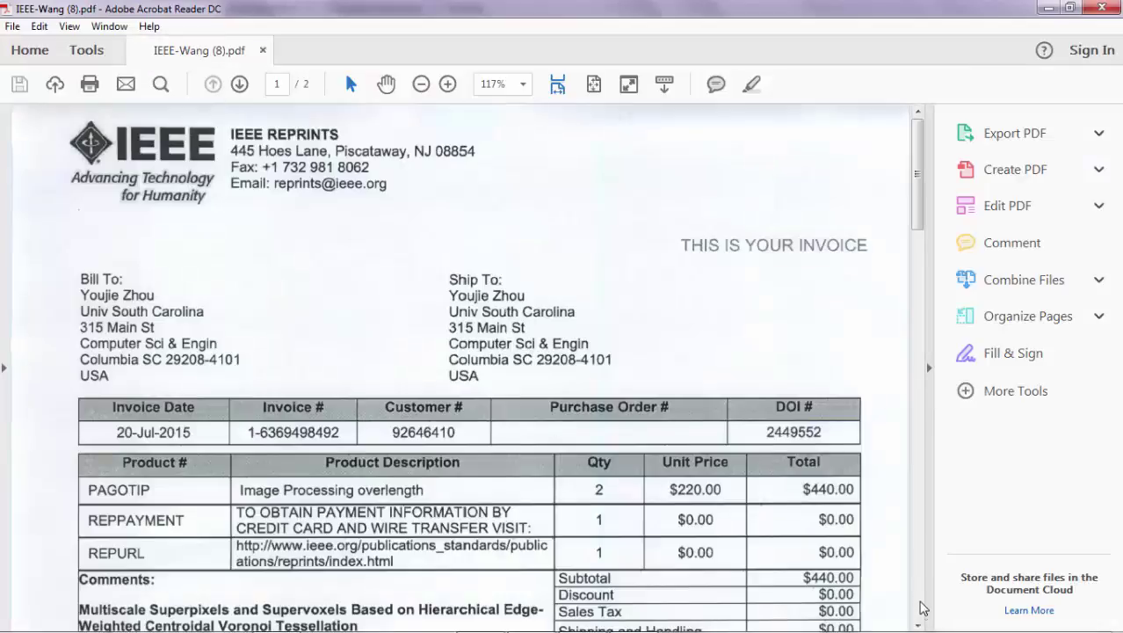
pyautogui.click(918, 625)
pyautogui.scroll(-5, 917, 625)
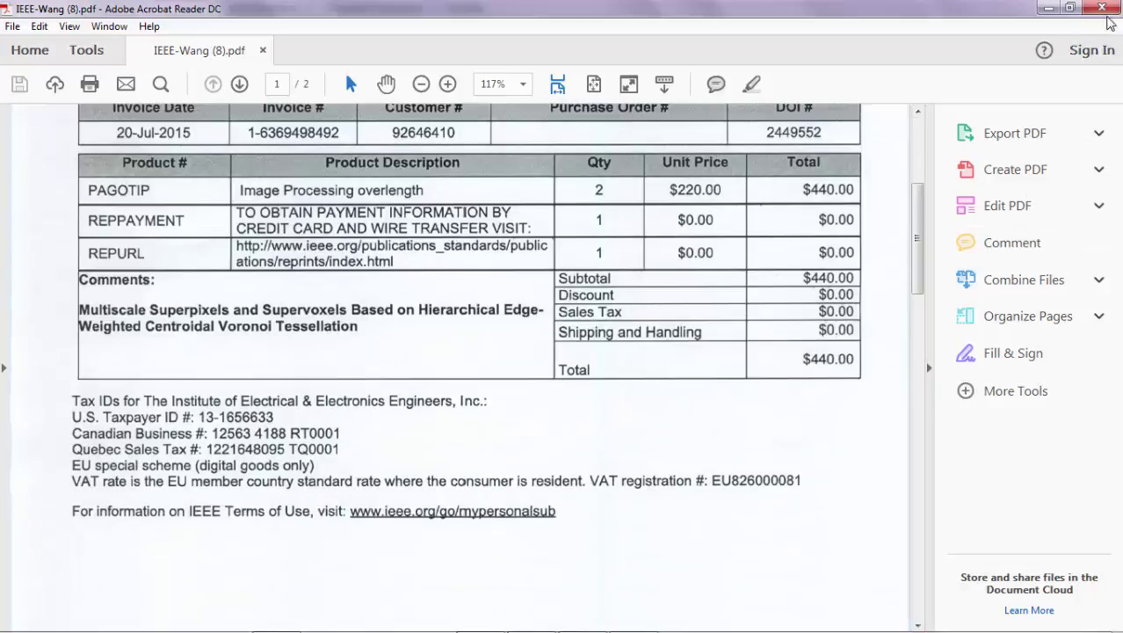
pyautogui.click(1102, 8)
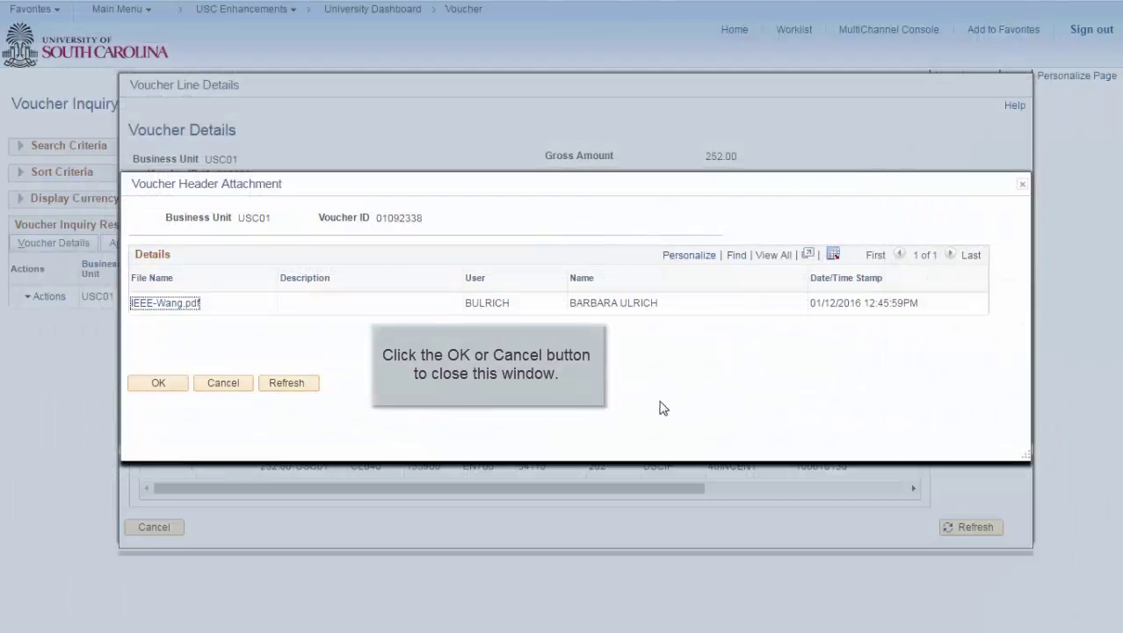
pyautogui.click(158, 384)
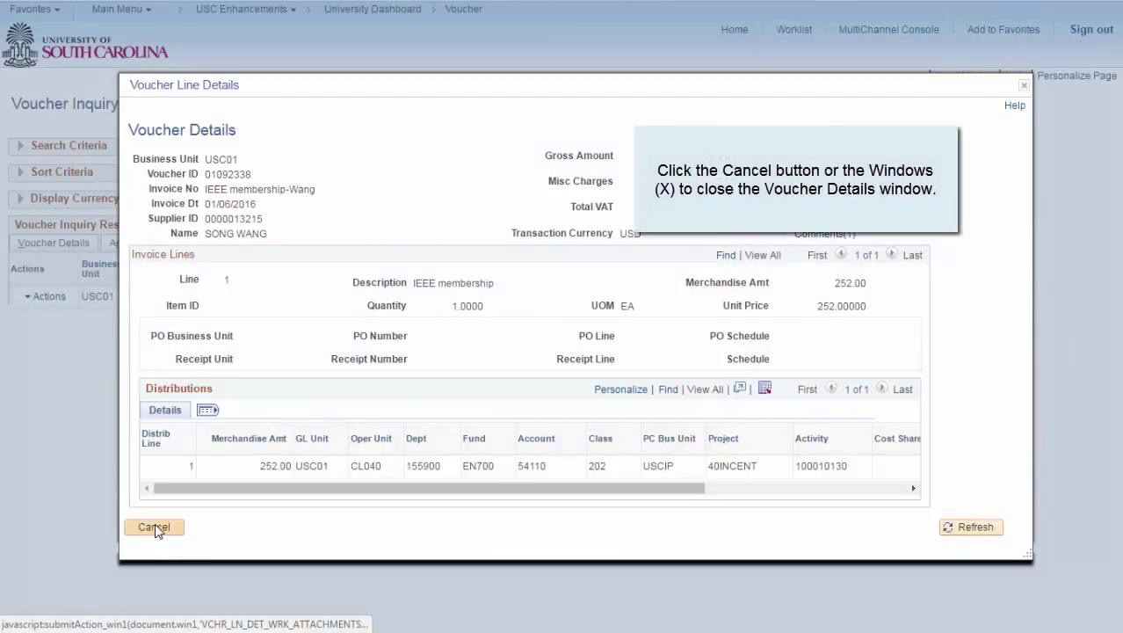
# Close the voucher details, the voucher inquiry and the expense details, and return to the home page.
pyautogui.click(1024, 86)
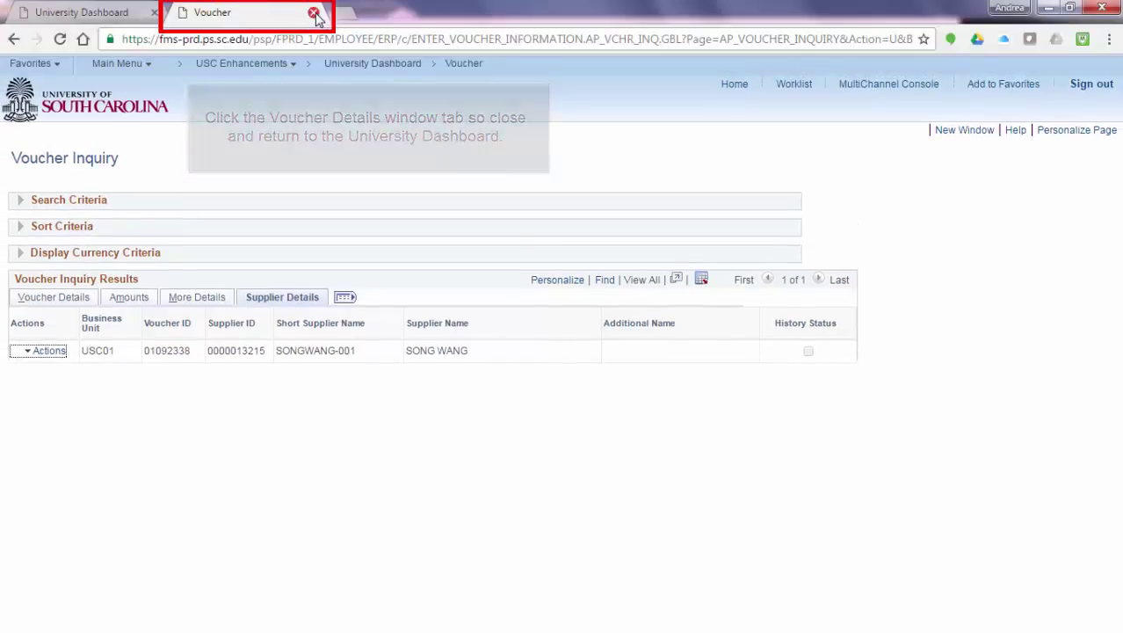
pyautogui.click(314, 13)
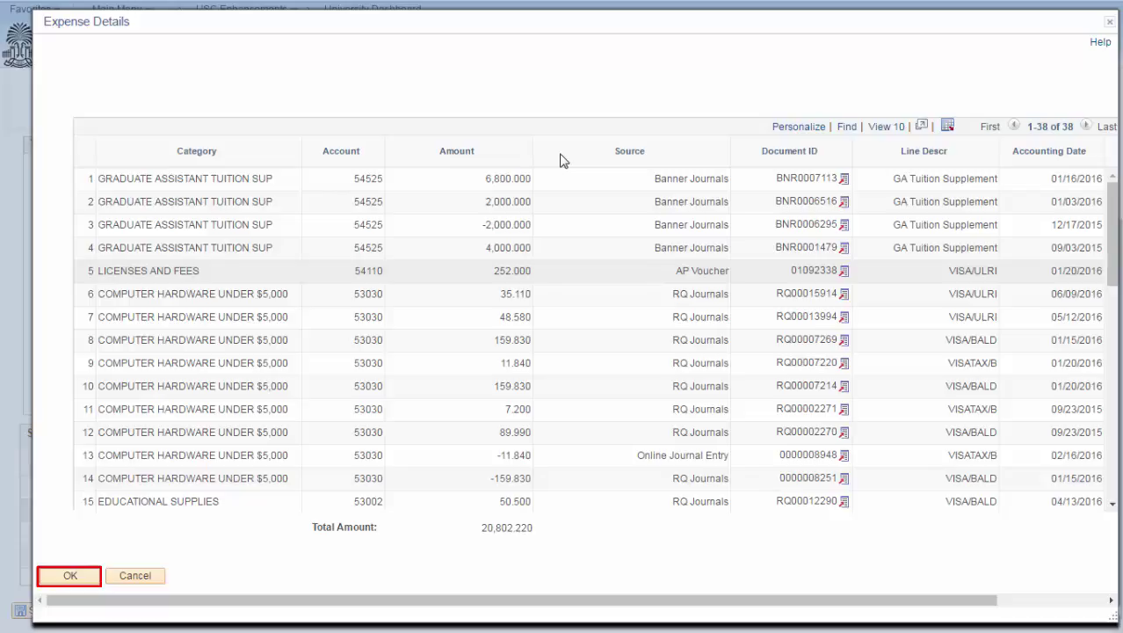
pyautogui.click(76, 576)
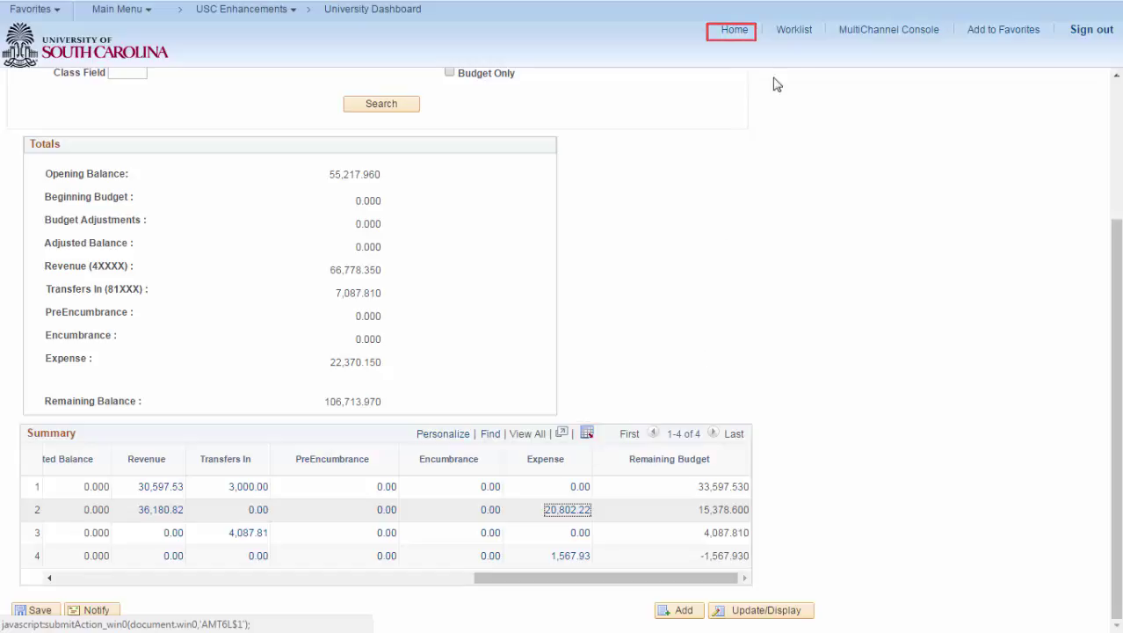
pyautogui.click(739, 35)
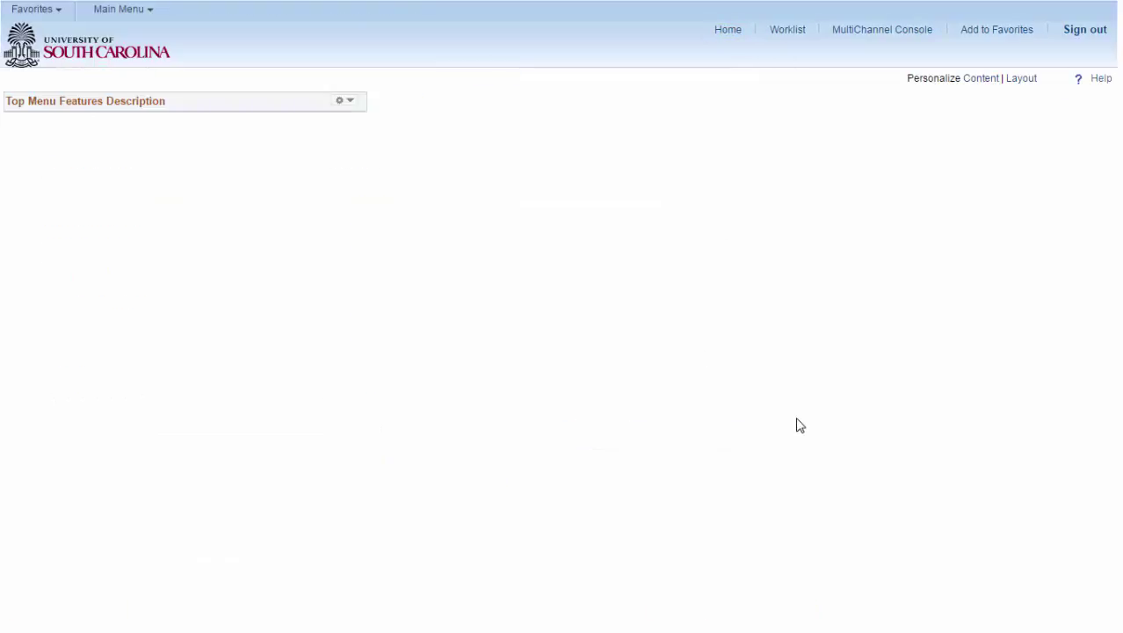